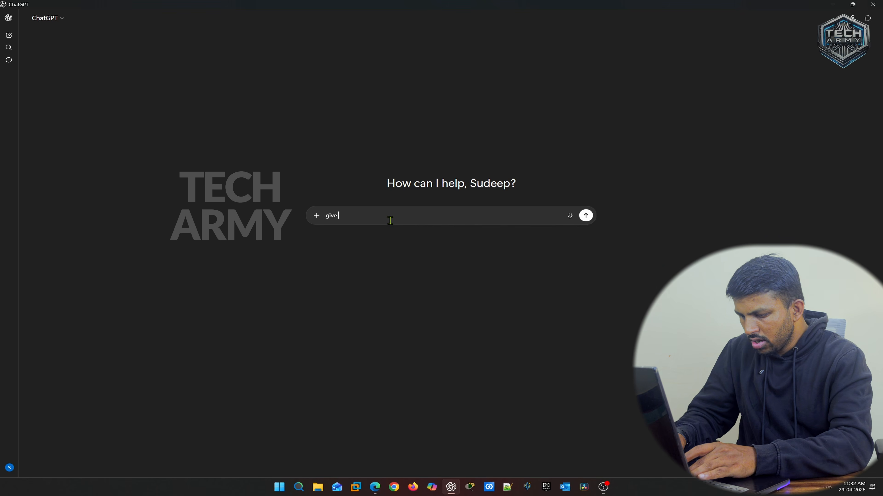
# Ask the chatbot: "give me a Kannada song lyrics in Kannada related to my youtube channel Tech army"
pyautogui.write('me a ka')
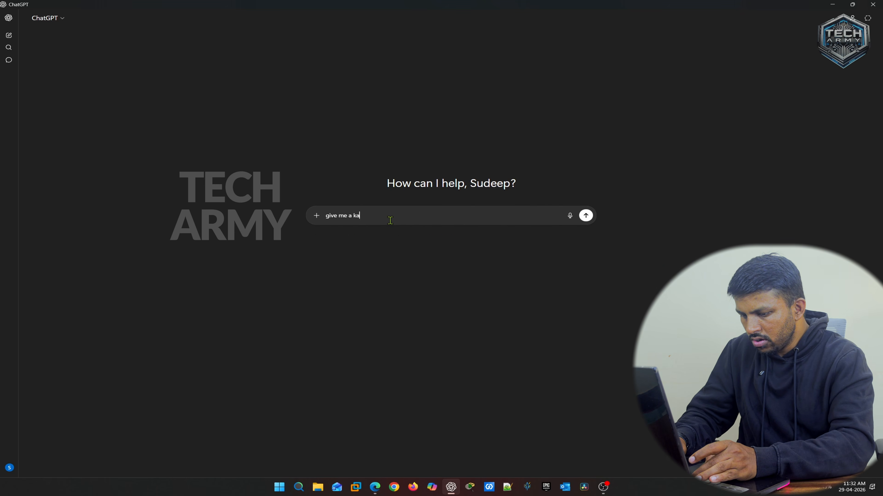
pyautogui.press('BackSpace')
pyautogui.press('BackSpace')
pyautogui.write('Kannada song lyrics in')
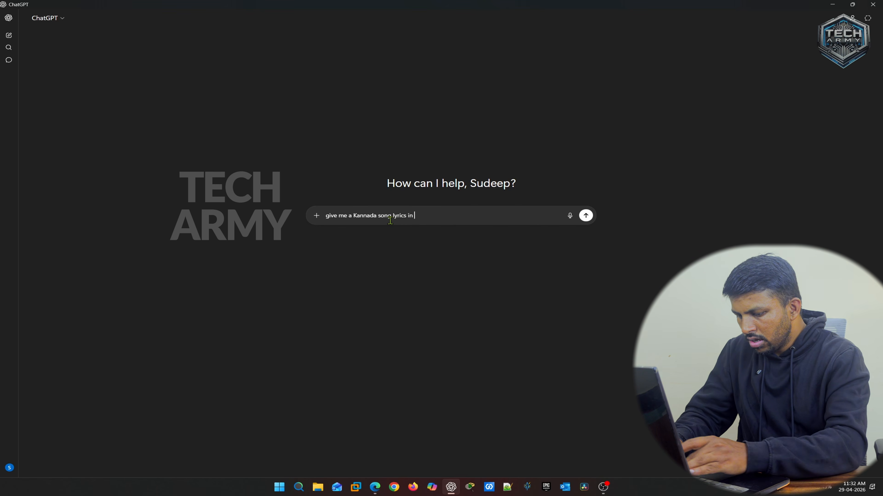
pyautogui.write('Kannada rel')
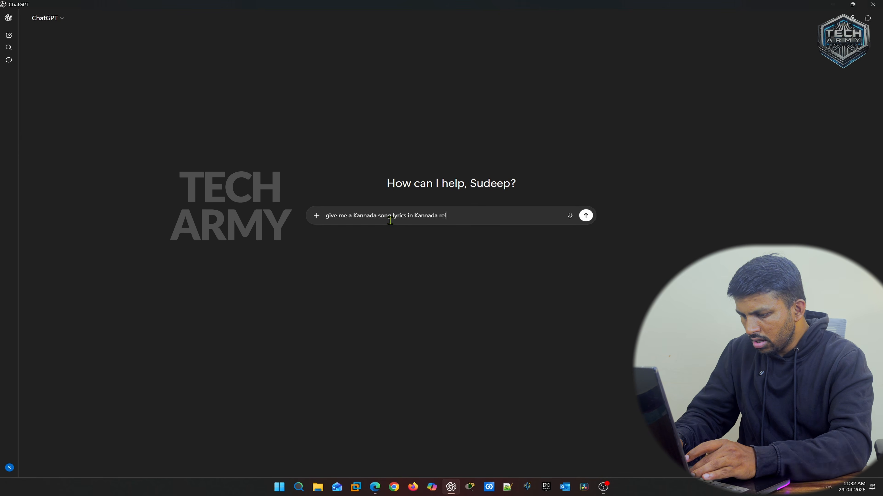
pyautogui.write('eted to my youtube channel Tech army')
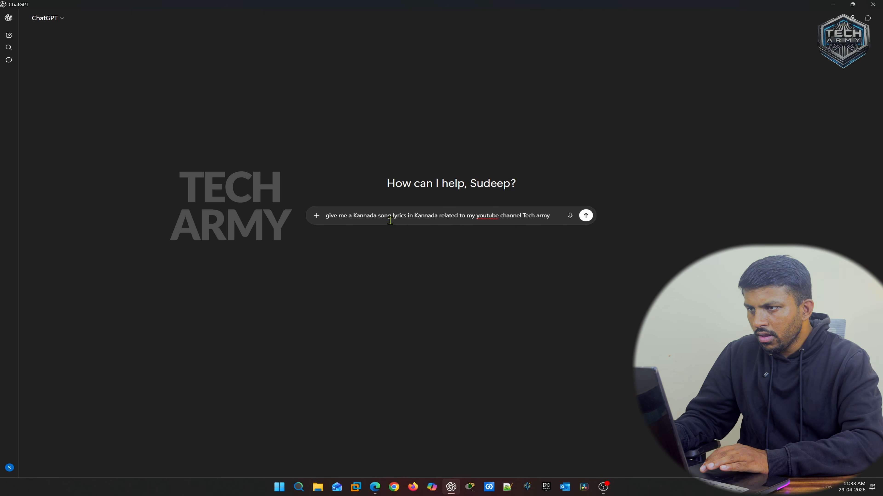
pyautogui.press('Return')
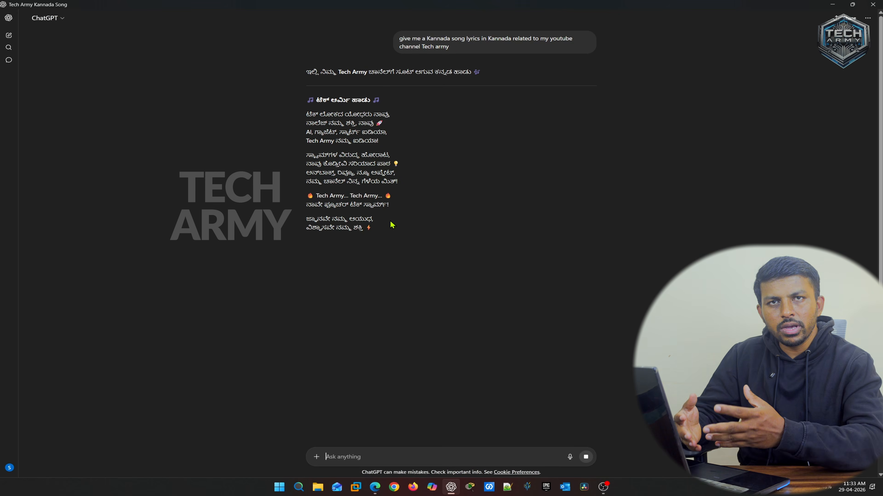
# Request further songs in the same chat with the prompt "give me 2 more"
pyautogui.write('g')
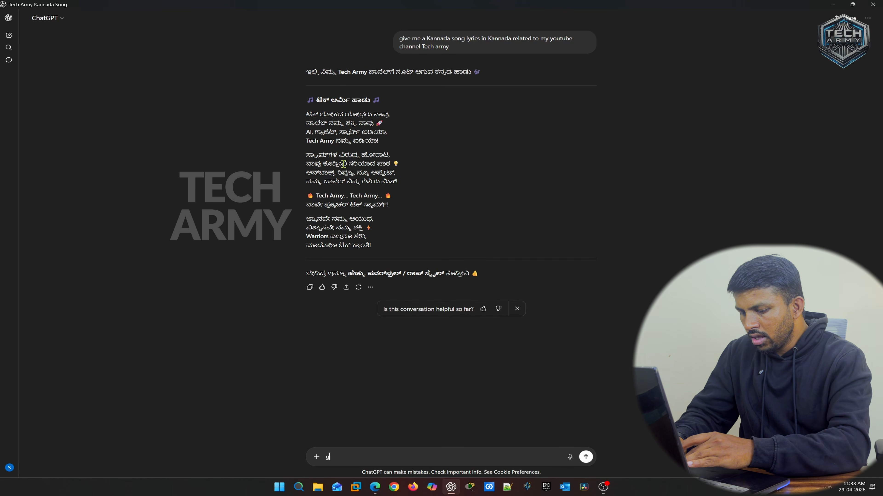
pyautogui.write('ive me 2 more')
pyautogui.press('Return')
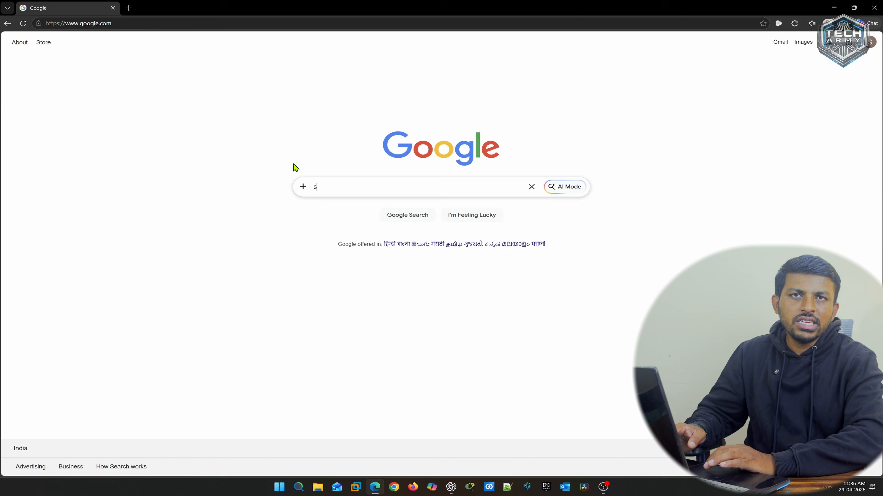
# Switch to the browser, search Google for "suno ai" and open the official Suno website
pyautogui.write('un')
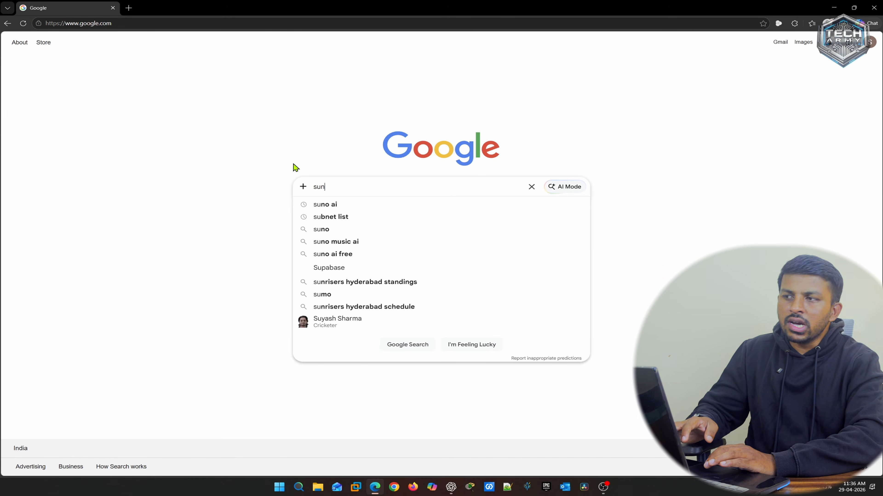
pyautogui.write('o')
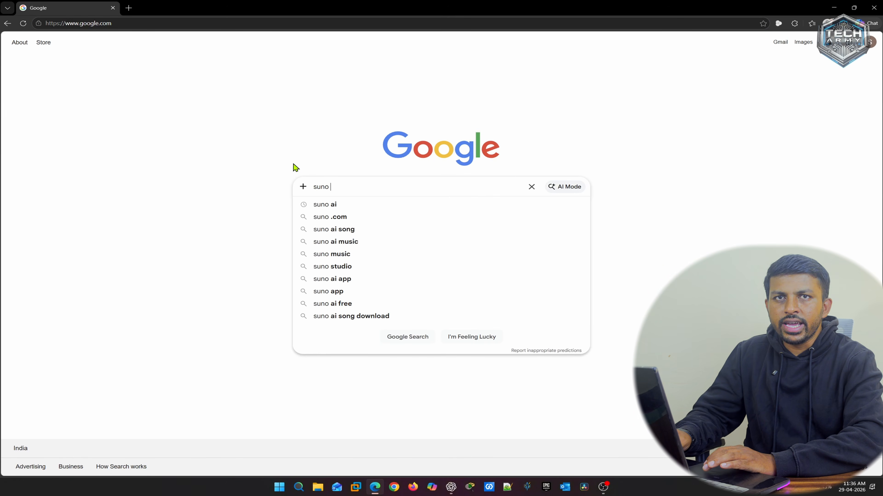
pyautogui.press('Down')
pyautogui.press('Return')
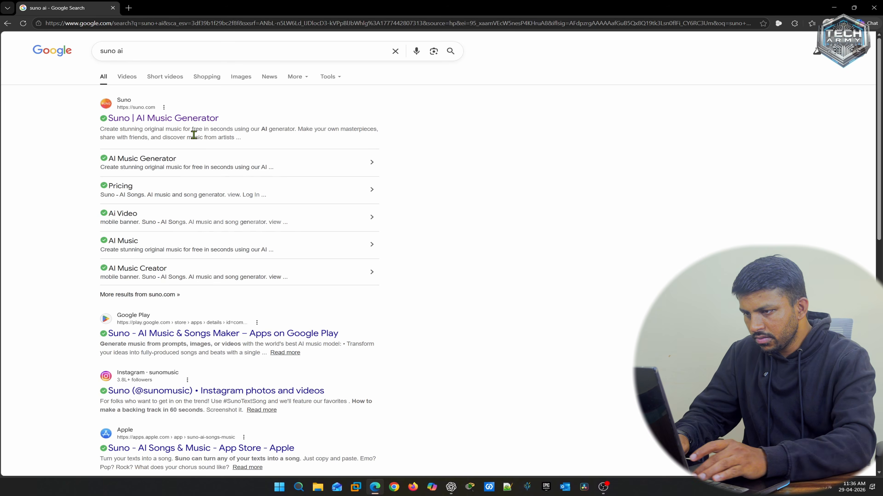
pyautogui.click(155, 126)
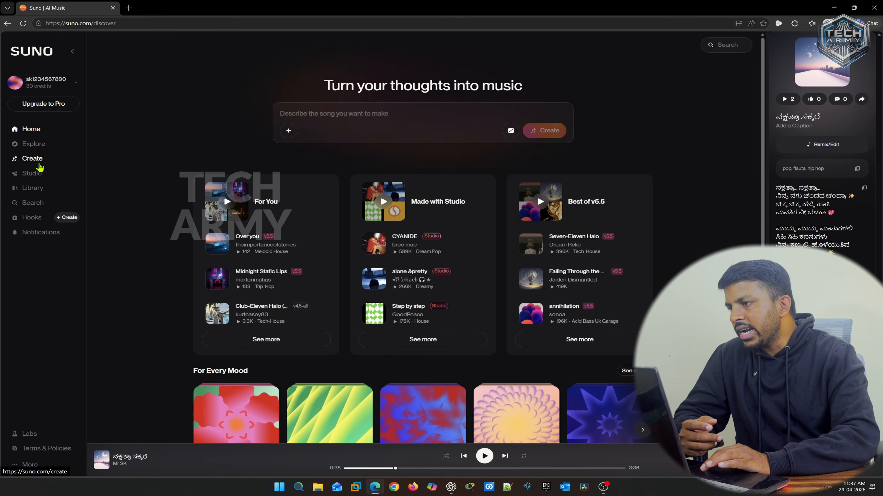
# Paste the copied Kannada Tech Army lyrics into a new song's lyrics and expand the additional song options
pyautogui.click(35, 161)
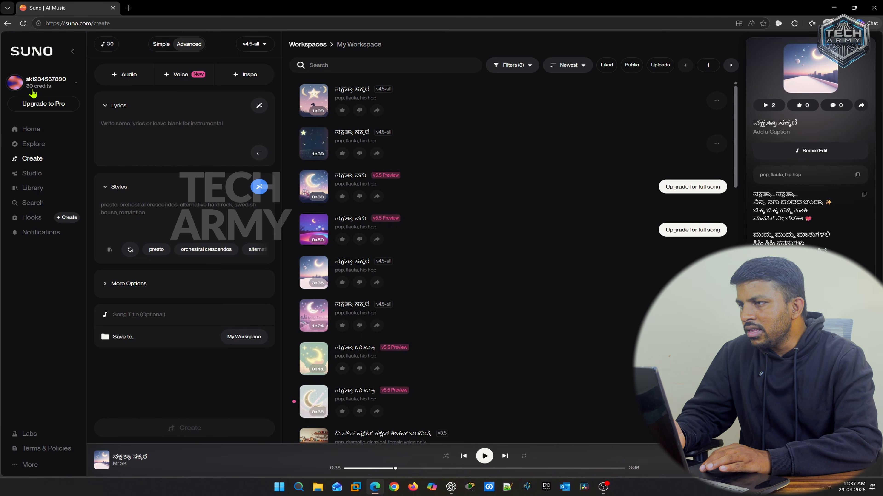
pyautogui.click(134, 76)
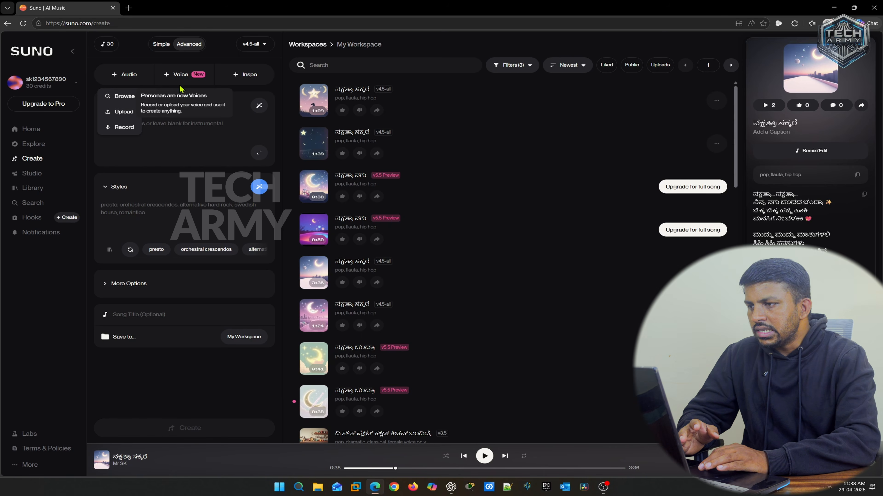
pyautogui.click(189, 129)
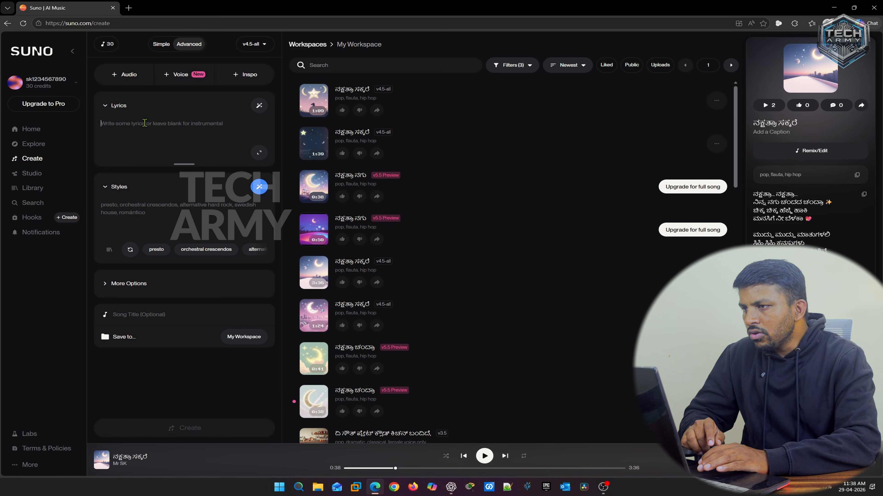
pyautogui.hotkey('ctrl', 'v')
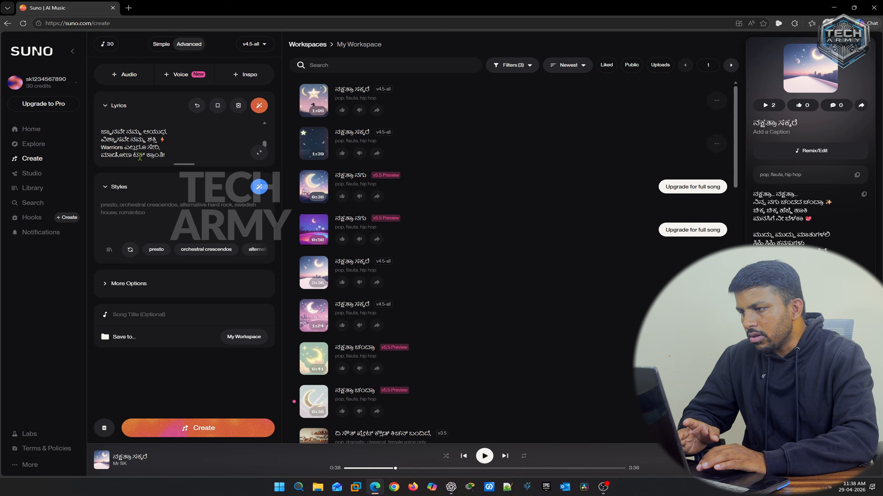
pyautogui.click(107, 286)
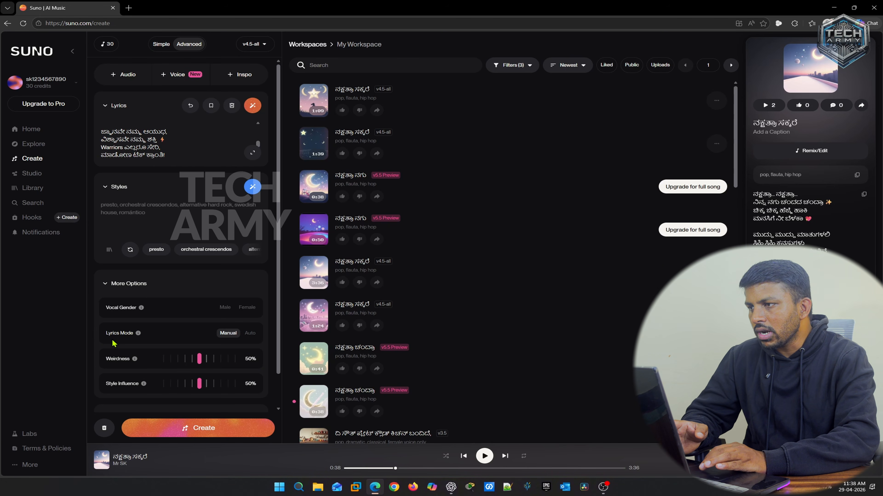
pyautogui.click(251, 334)
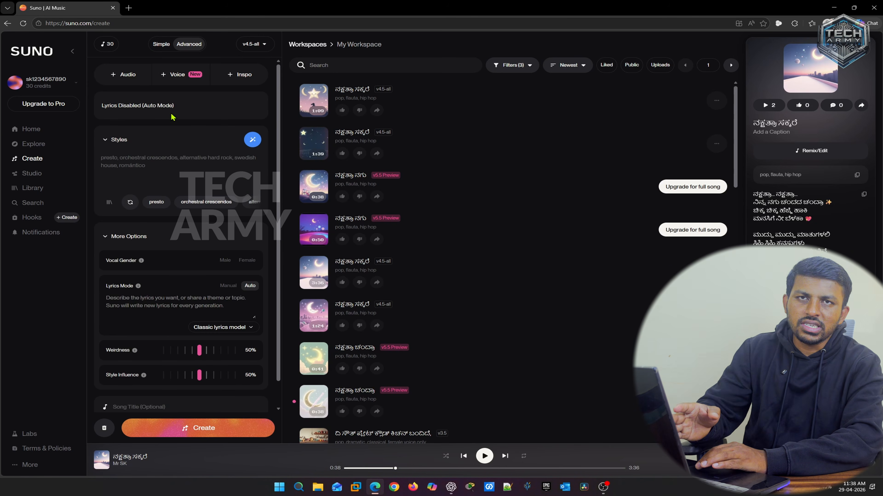
pyautogui.click(145, 167)
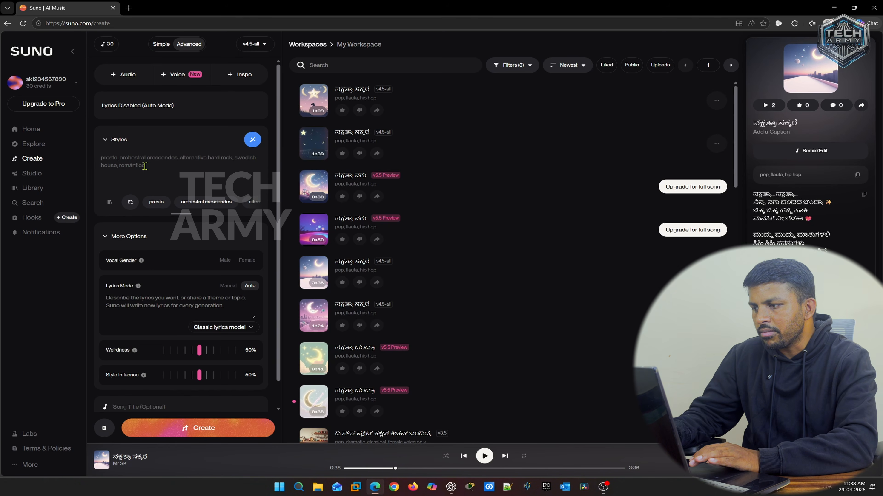
pyautogui.click(228, 285)
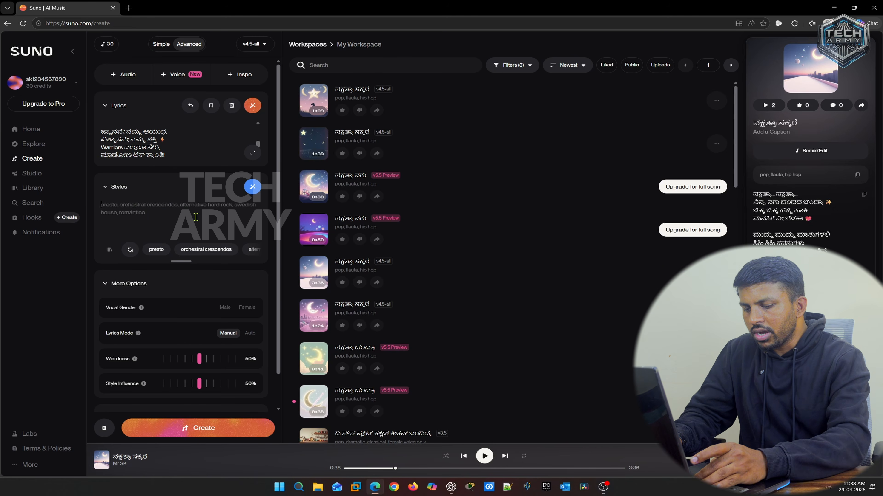
# Set the song style to "pop" with a Female vocal gender and generate the song
pyautogui.write('pop')
pyautogui.scroll(-1, 195, 216)
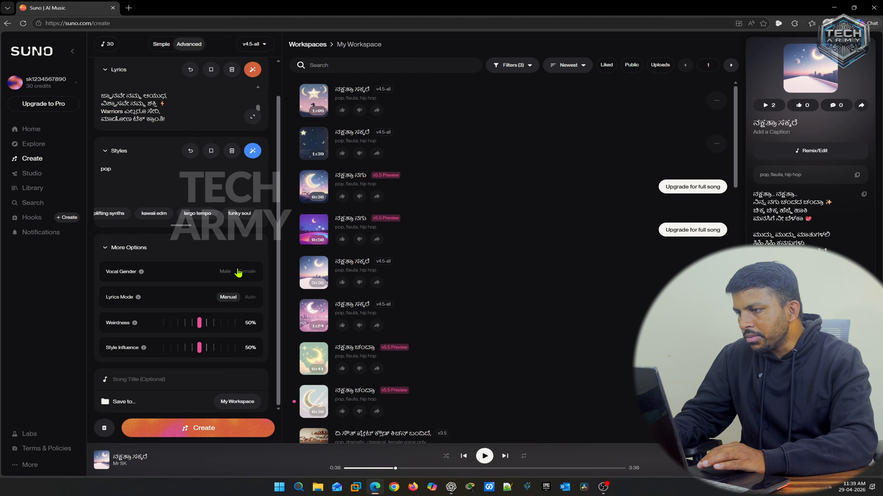
pyautogui.click(228, 274)
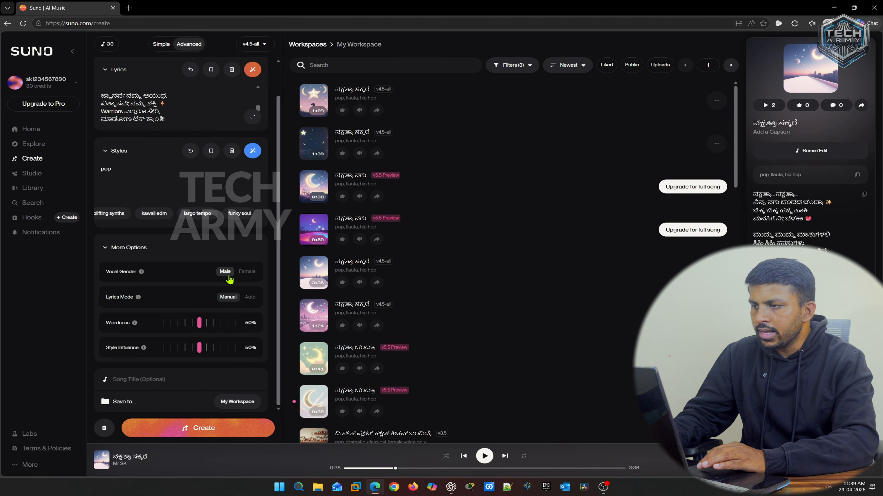
pyautogui.click(253, 274)
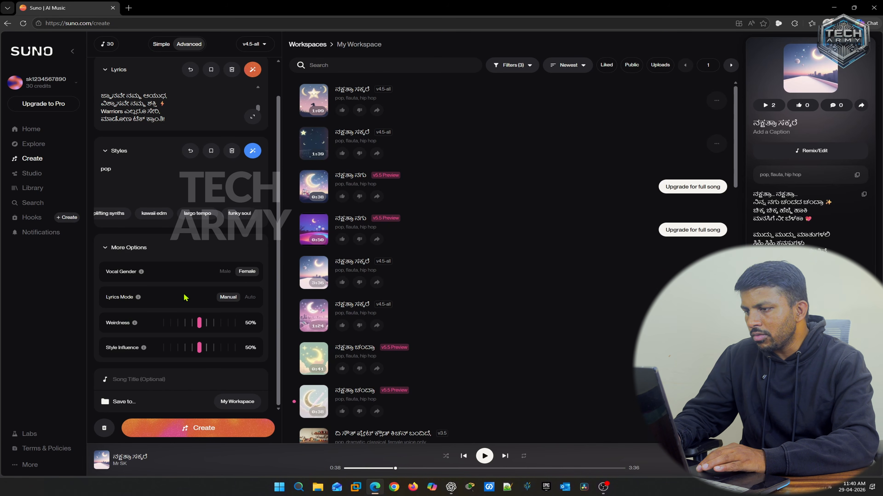
pyautogui.scroll(1, 185, 297)
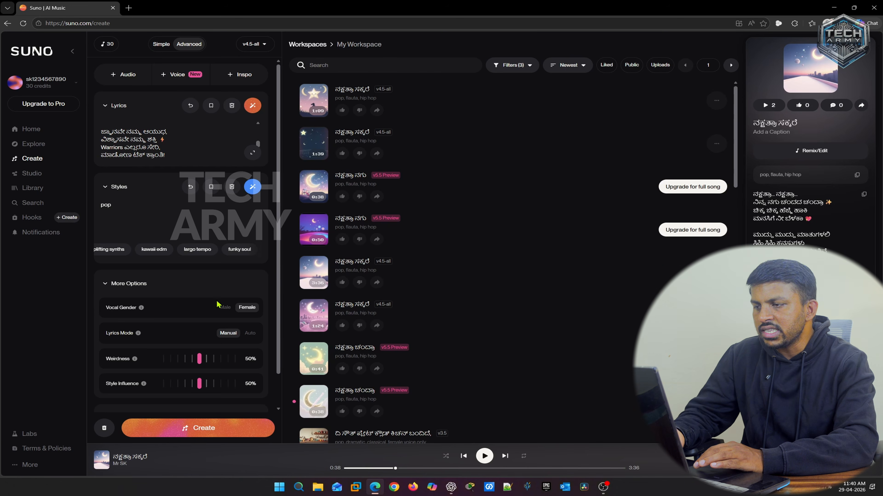
pyautogui.click(189, 428)
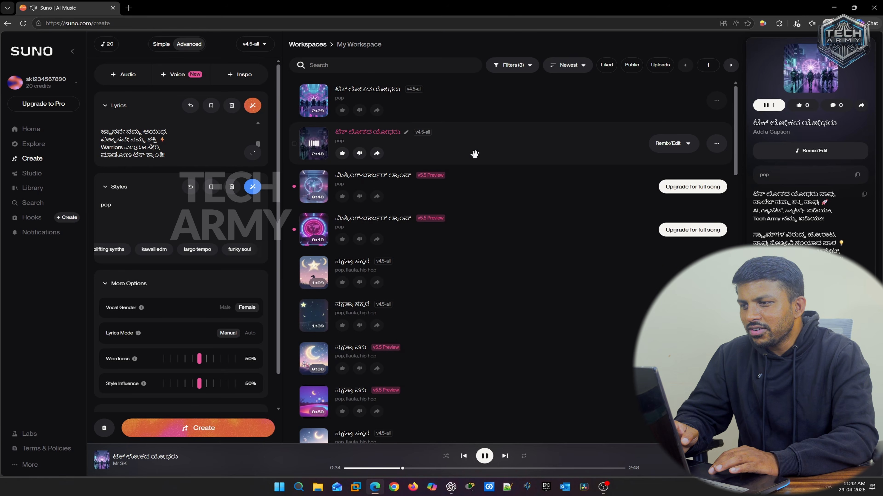
# Play both v5.5 Preview versions of the generated song and download the newest v4.5-all track as an MP3
pyautogui.click(314, 183)
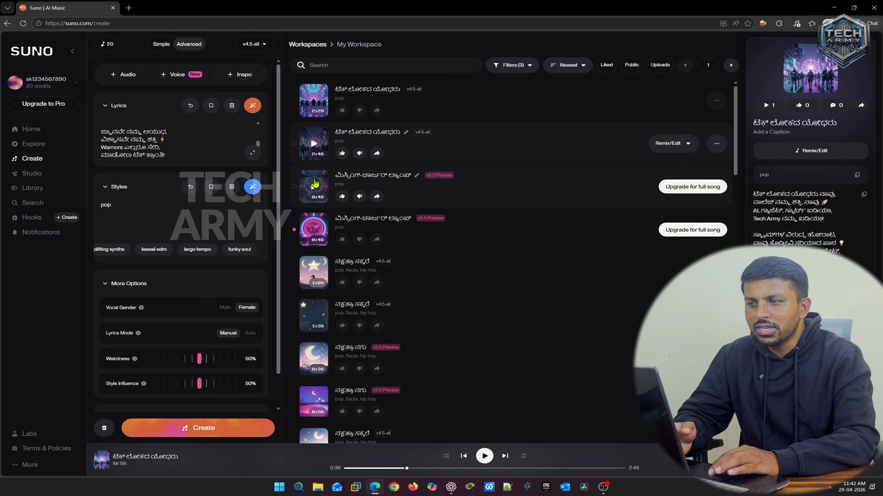
pyautogui.click(314, 188)
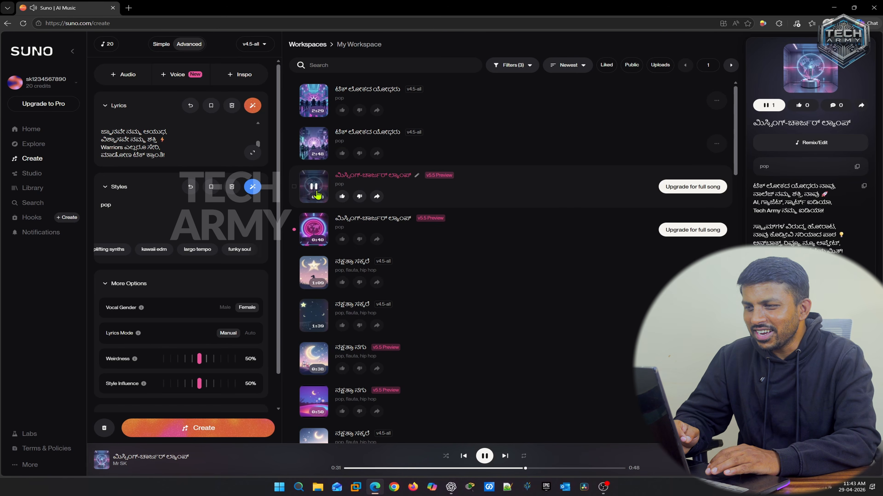
pyautogui.click(314, 228)
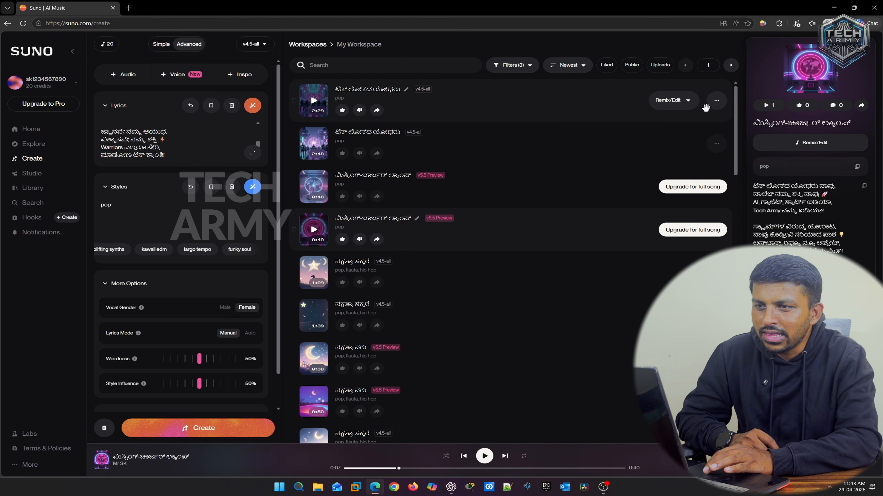
pyautogui.click(716, 103)
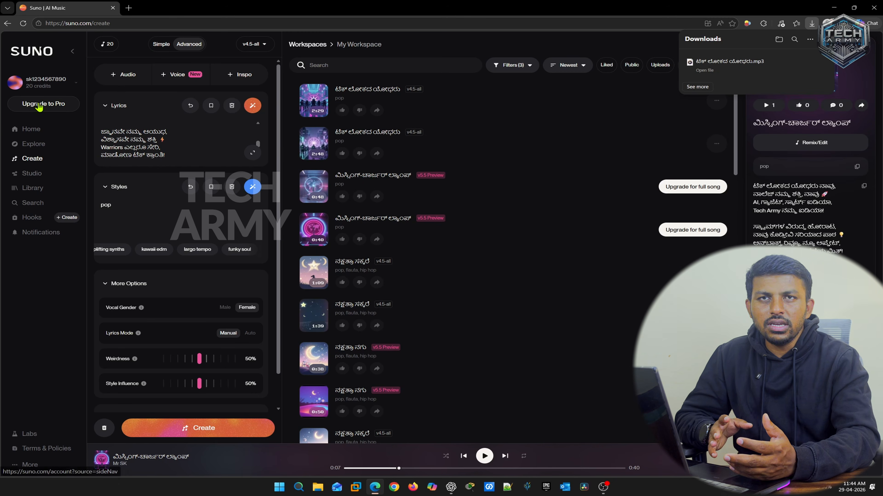
# Open the Suno subscription plans and examine the Pro Plan's monthly price
pyautogui.click(51, 106)
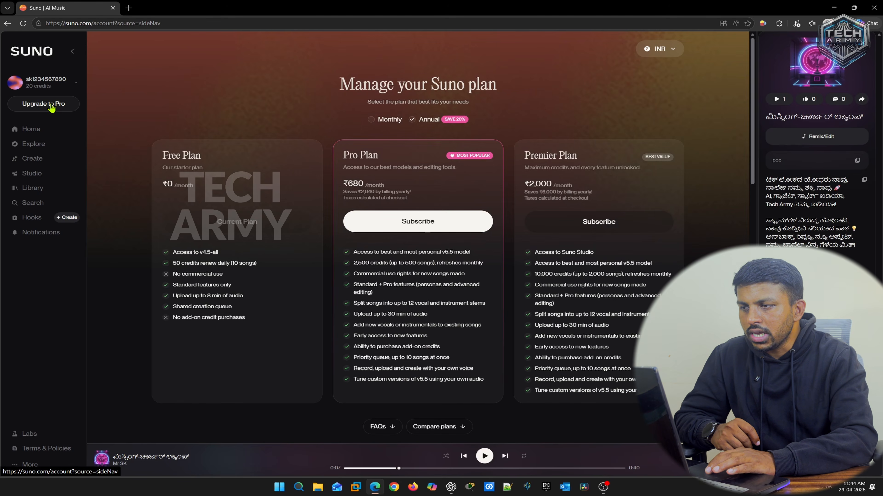
pyautogui.moveTo(344, 184); pyautogui.dragTo(386, 185)
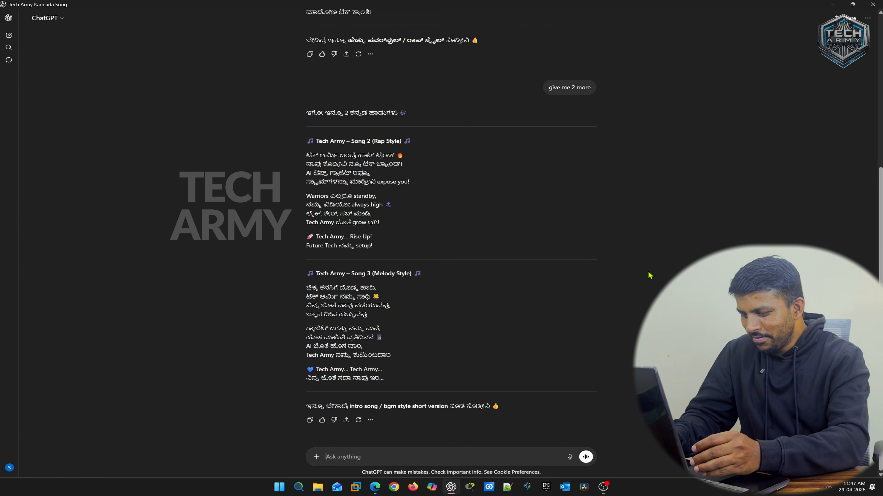
# Switch to ChatGPT and send the prompt "give me a lyrics for girlfriend" in the Tech Army chat
pyautogui.write('give me a ')
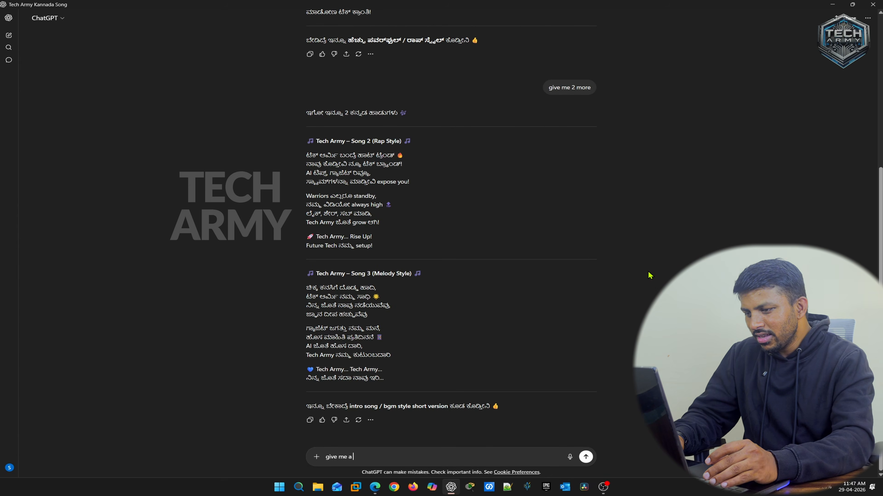
pyautogui.write('lyrics')
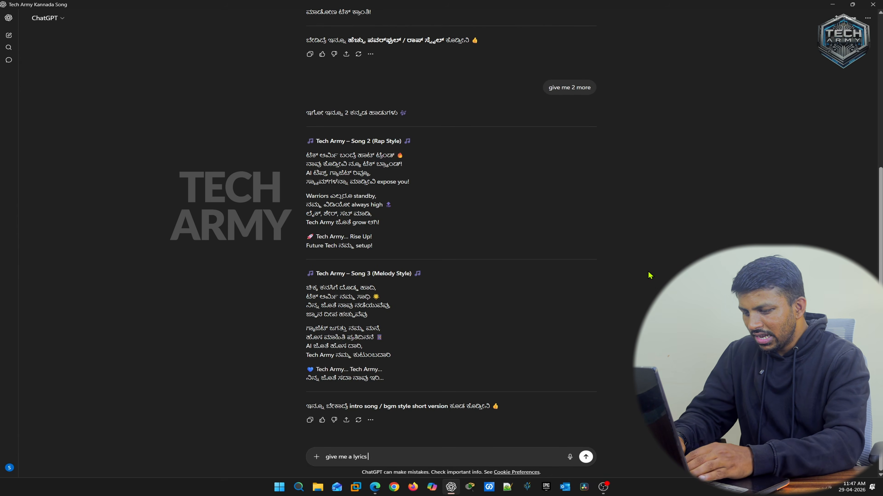
pyautogui.write(' for girlfriend')
pyautogui.press('Return')
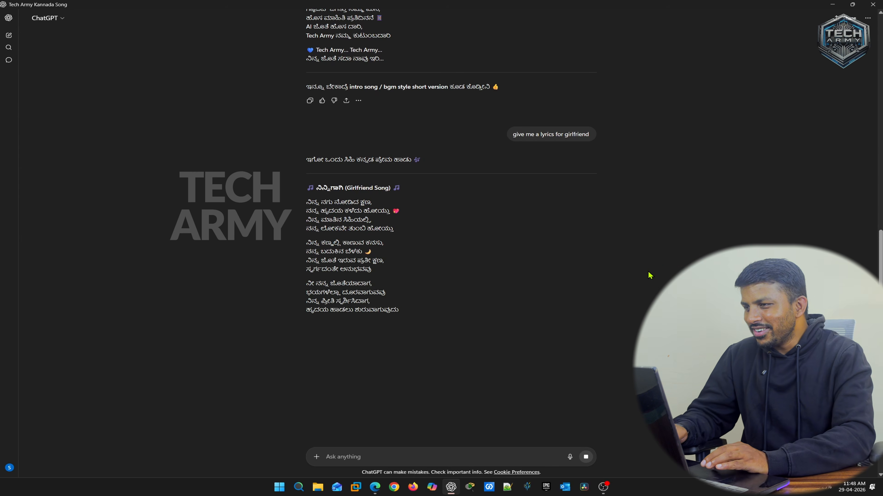
# Return to Suno and replace the existing song lyrics with the copied girlfriend song lyrics
pyautogui.hotkey('alt', 'Tab')
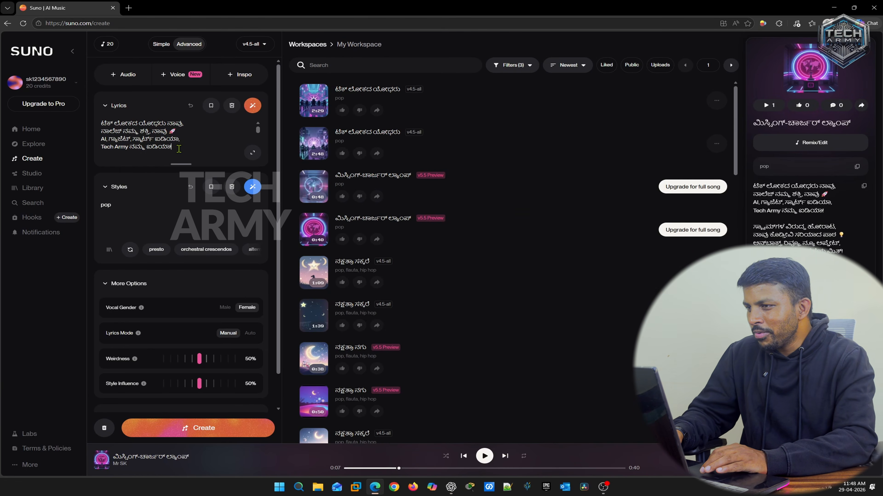
pyautogui.hotkey('ctrl', 'a')
pyautogui.hotkey('ctrl', 'v')
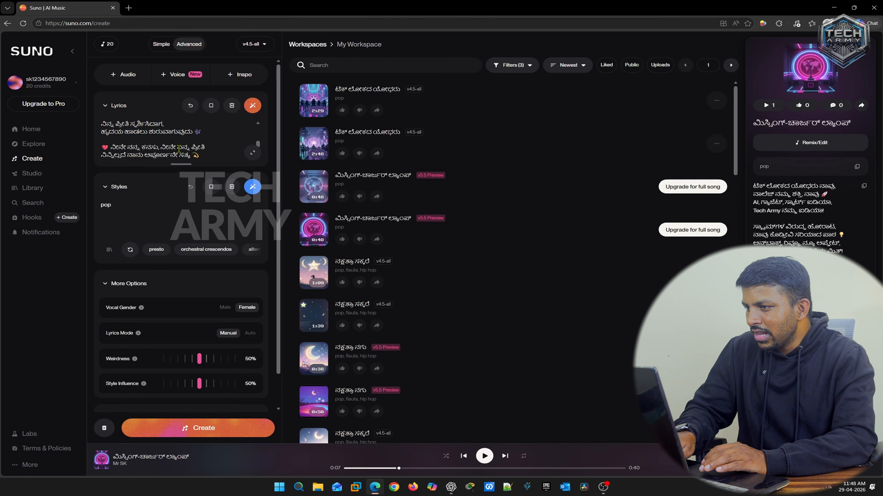
# Replace the song style with "rock, hiphop" and generate the new girlfriend song
pyautogui.click(121, 206)
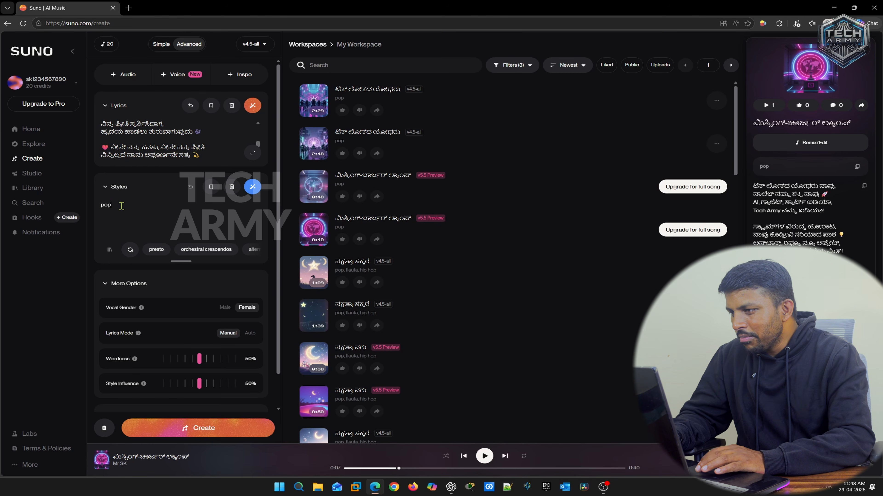
pyautogui.write('roc')
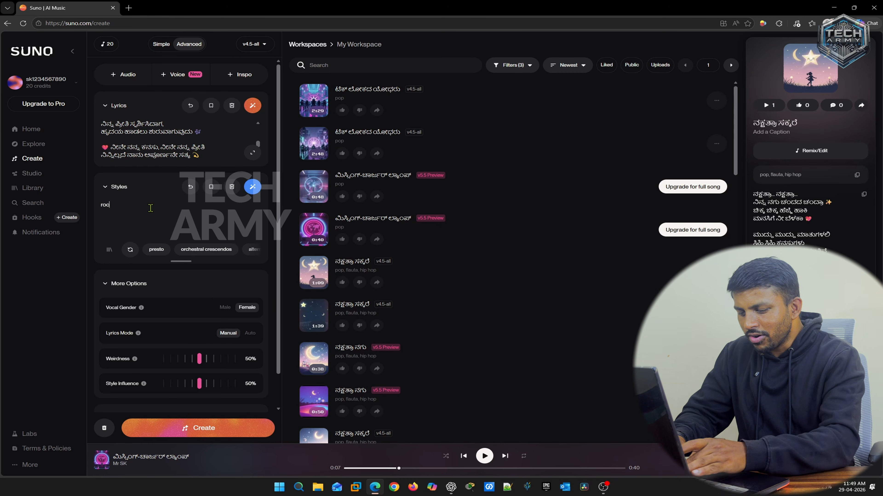
pyautogui.write('k, hiphop')
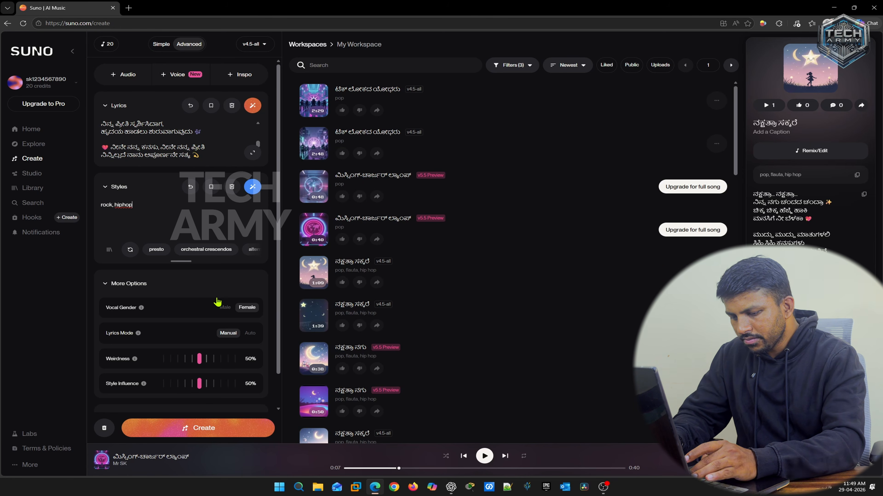
pyautogui.click(172, 433)
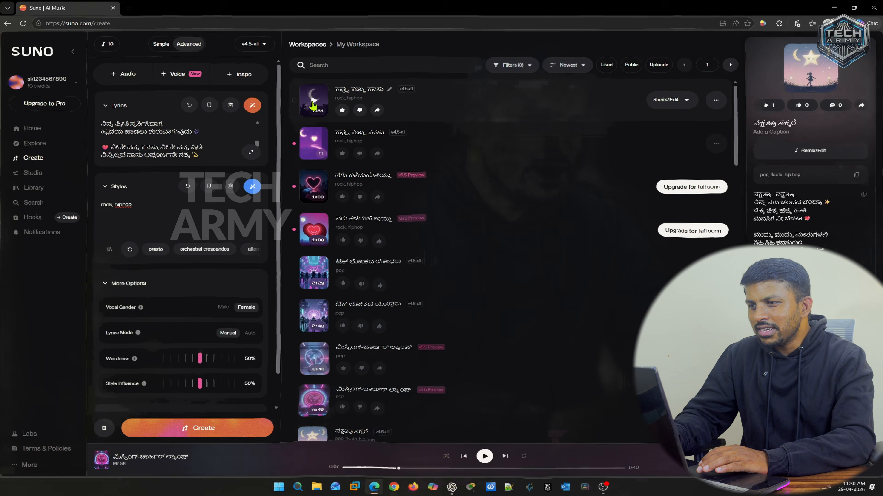
# Listen to both new v4.5-all versions of the rock, hiphop song and the first of its v5.5 Preview versions
pyautogui.click(313, 104)
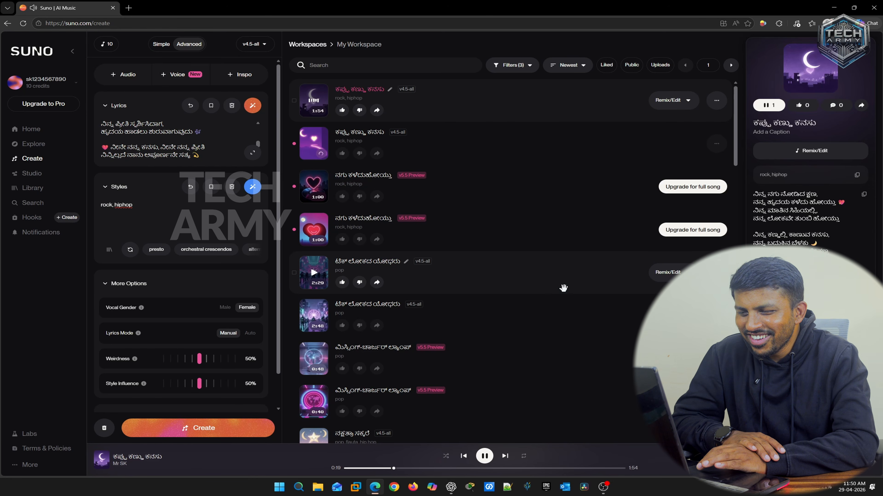
pyautogui.click(314, 147)
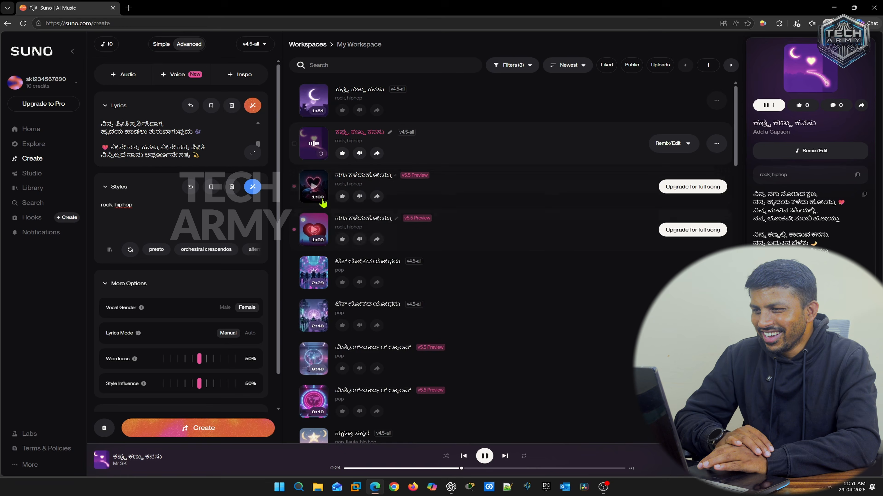
pyautogui.click(314, 187)
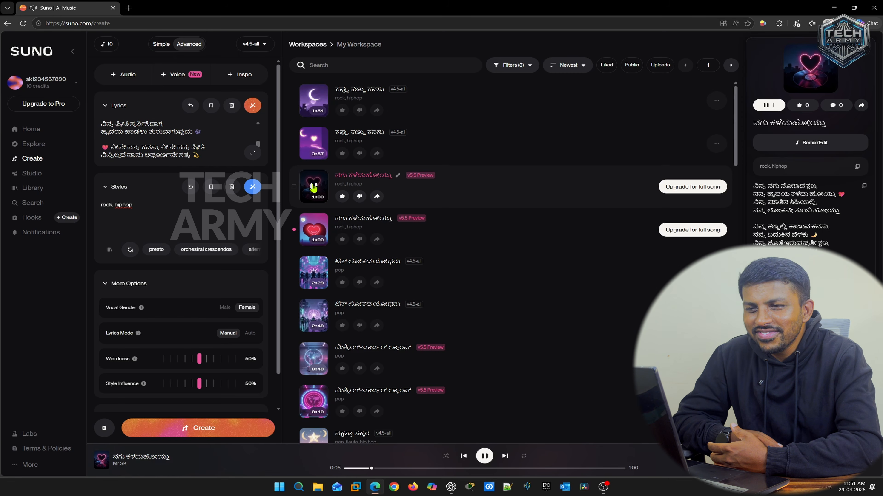
pyautogui.click(313, 188)
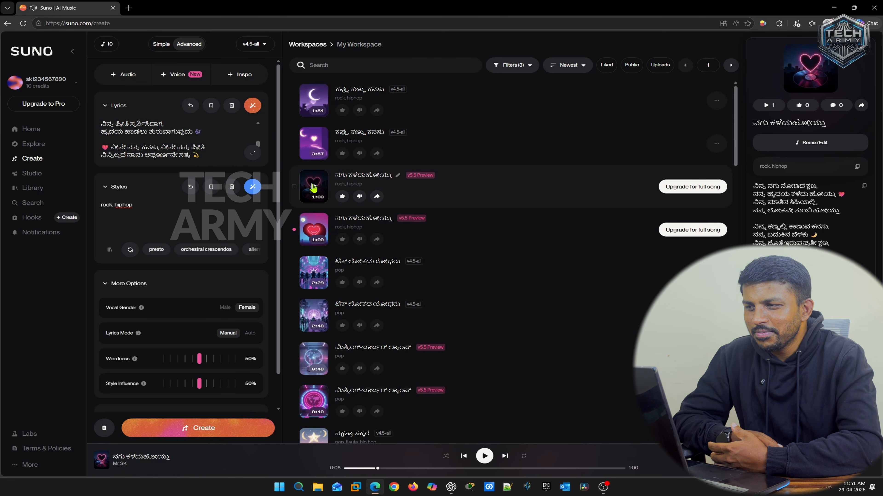
pyautogui.click(313, 188)
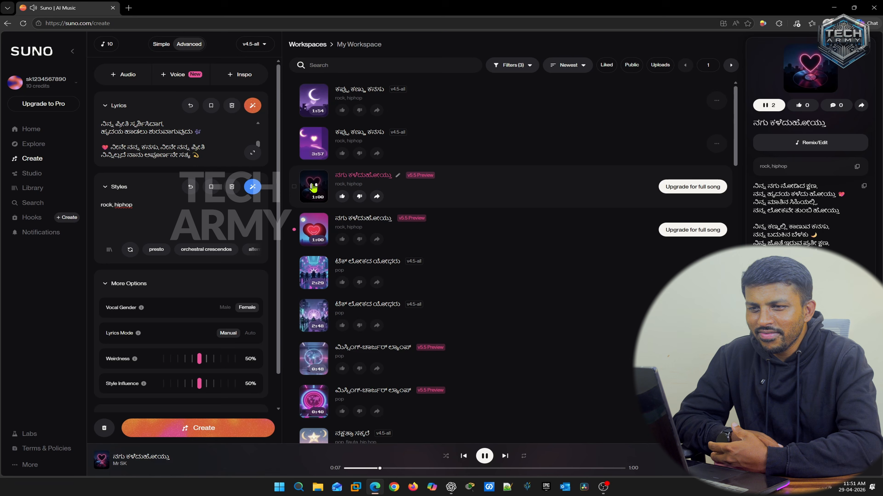
pyautogui.click(313, 188)
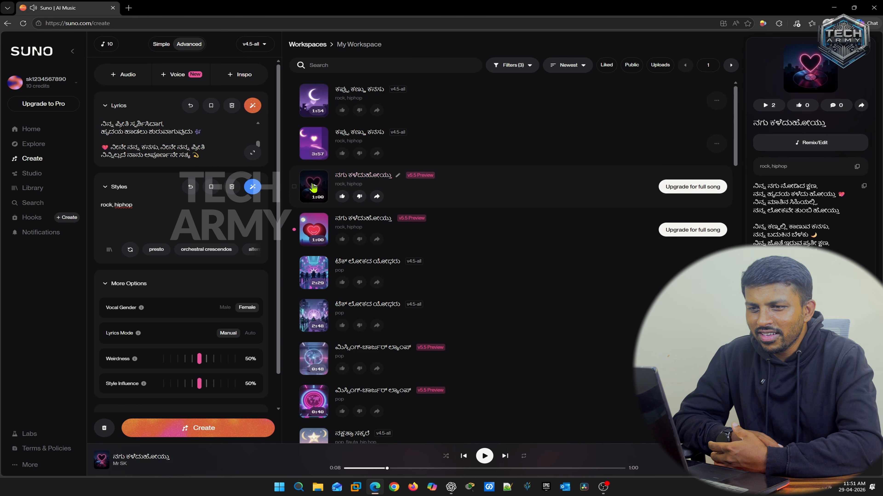
pyautogui.click(314, 188)
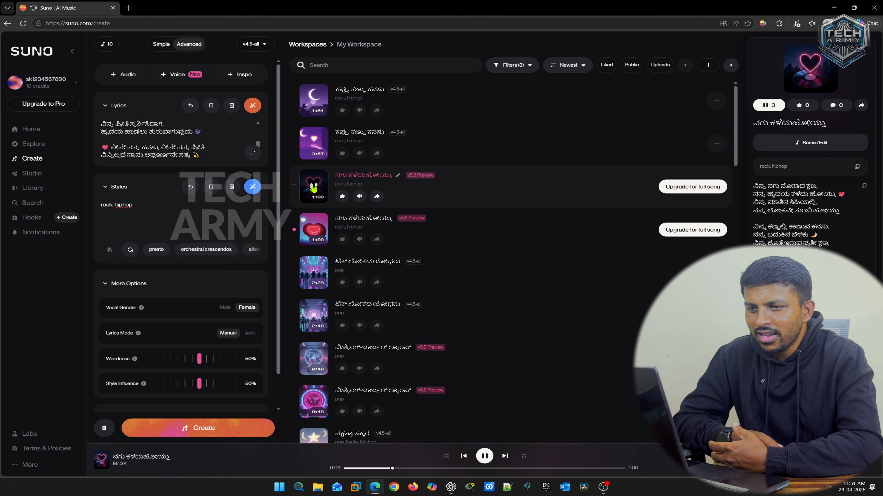